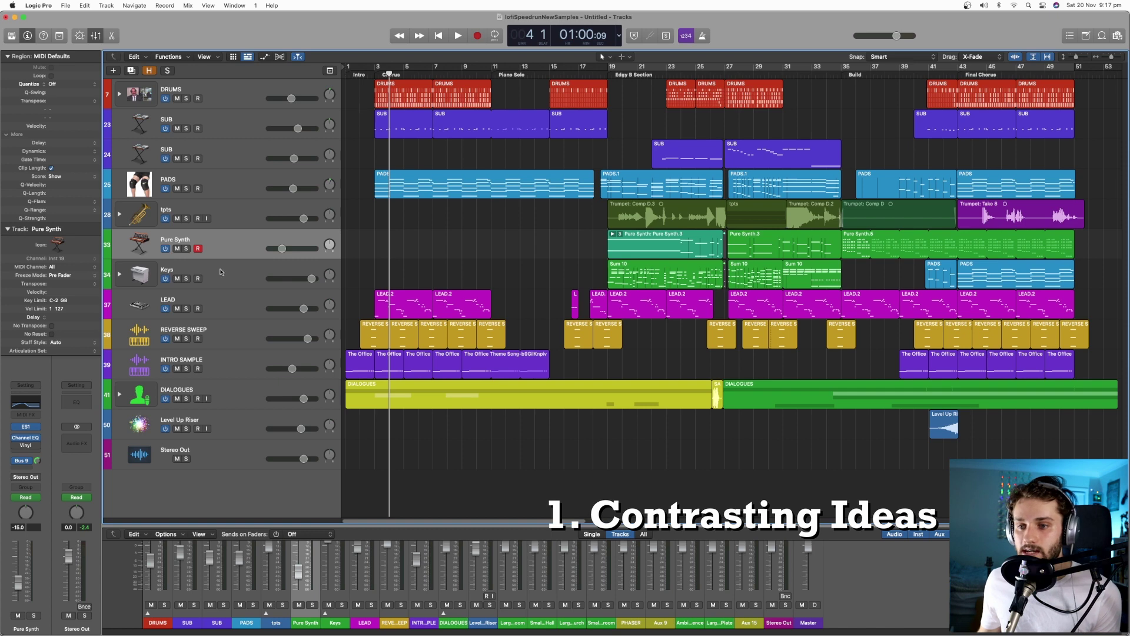
Step: Solo the LEAD and PADS tracks, and compare the Build playback with LEAD's solo off and on
{"action": "left_click", "coordinate": [186, 308]}
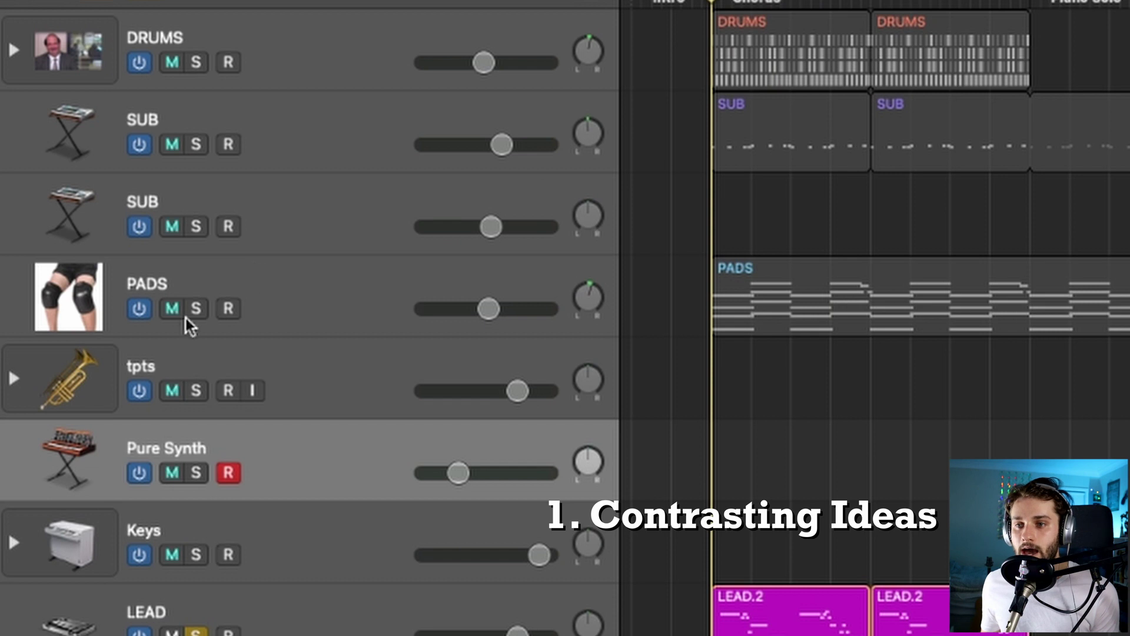
{"action": "left_click", "coordinate": [196, 308]}
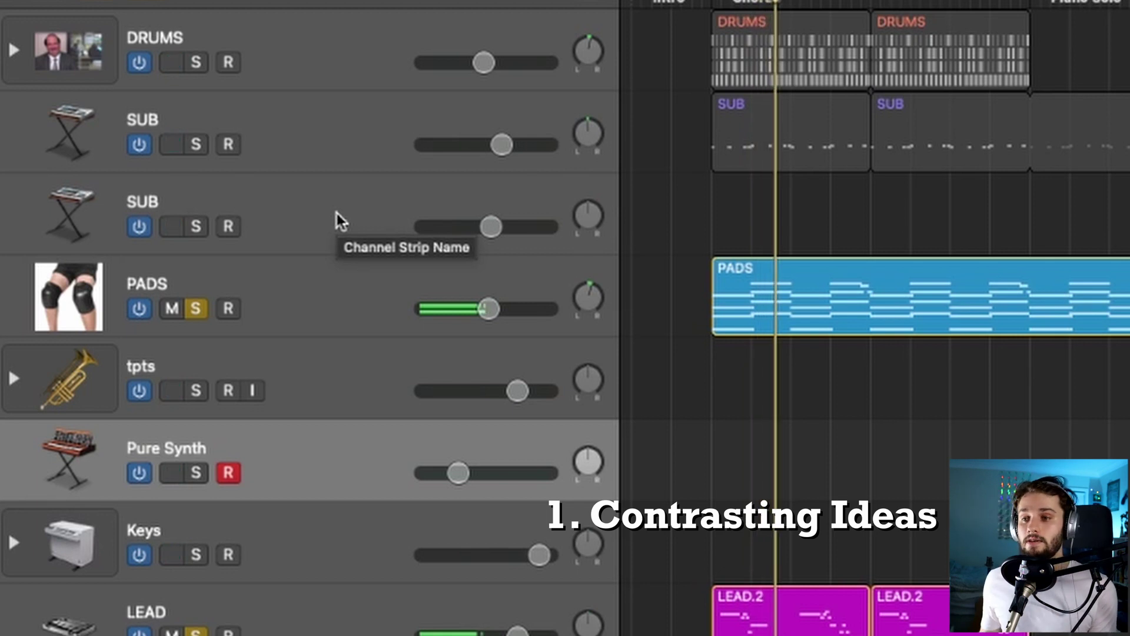
{"action": "left_click", "coordinate": [196, 310]}
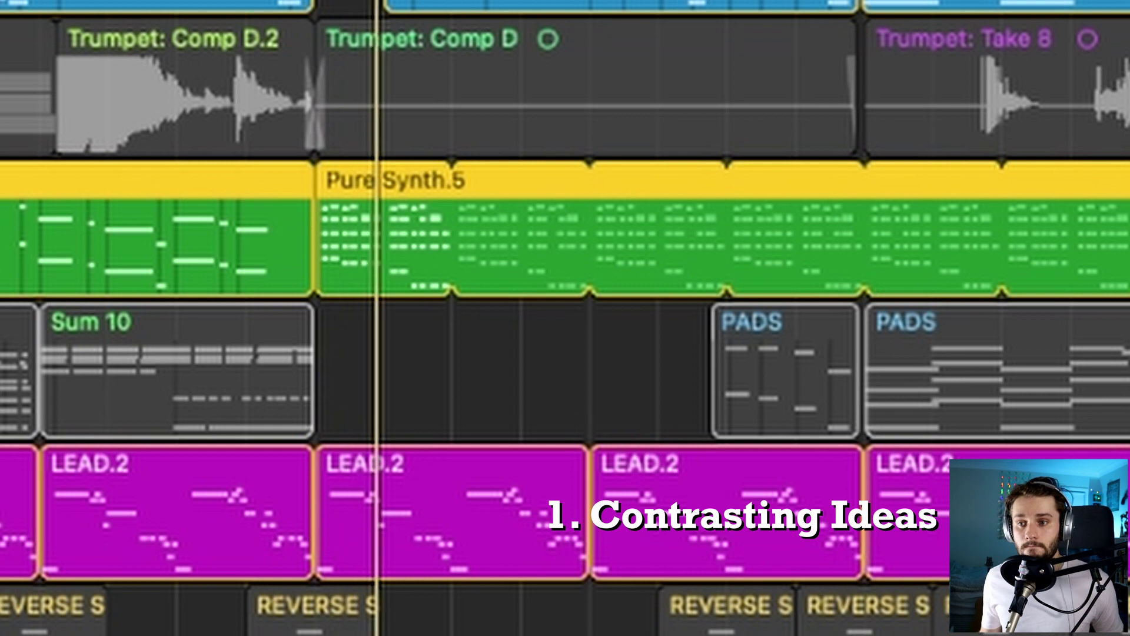
{"action": "key", "text": "s"}
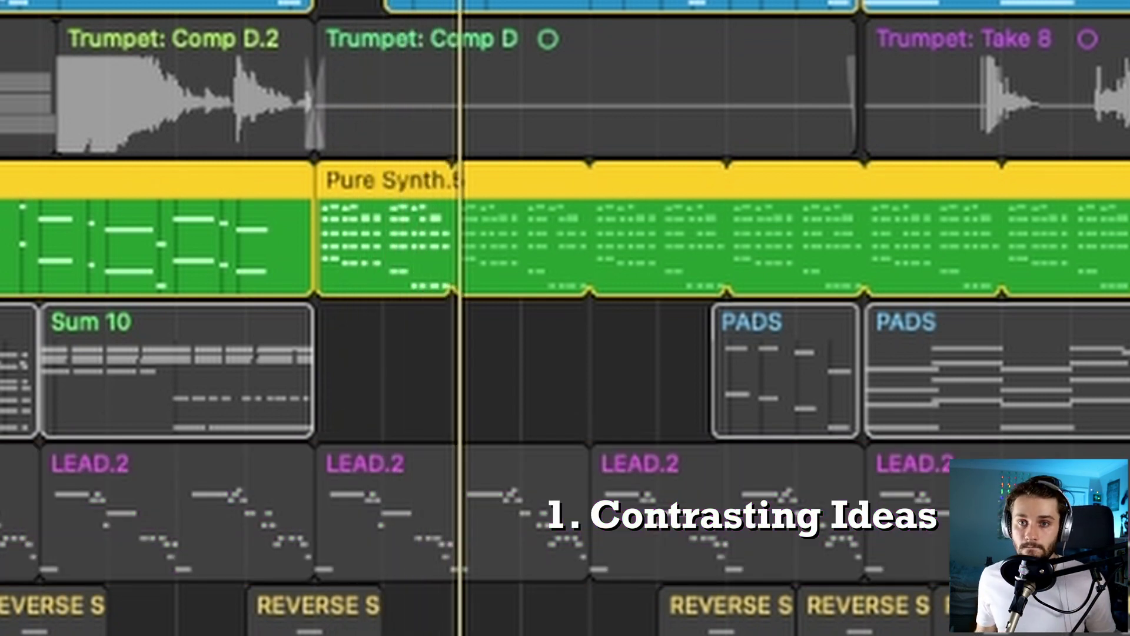
{"action": "key", "text": "s"}
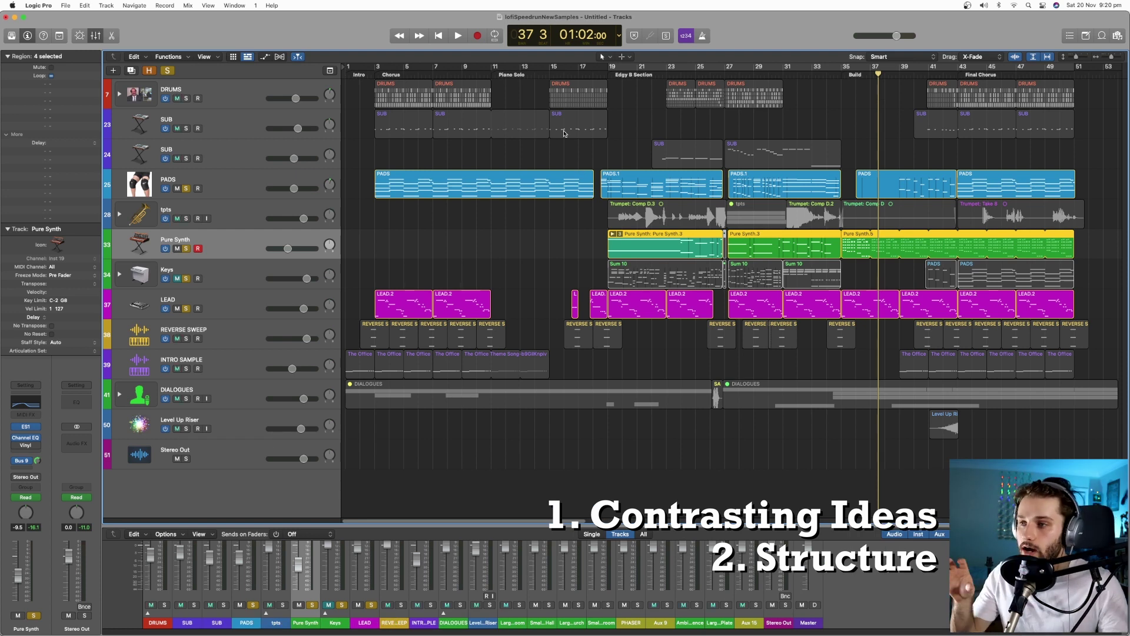
Step: Show the global tracks and select the section markers in turn, from Intro through Build to Final Chorus
{"action": "left_click", "coordinate": [330, 70]}
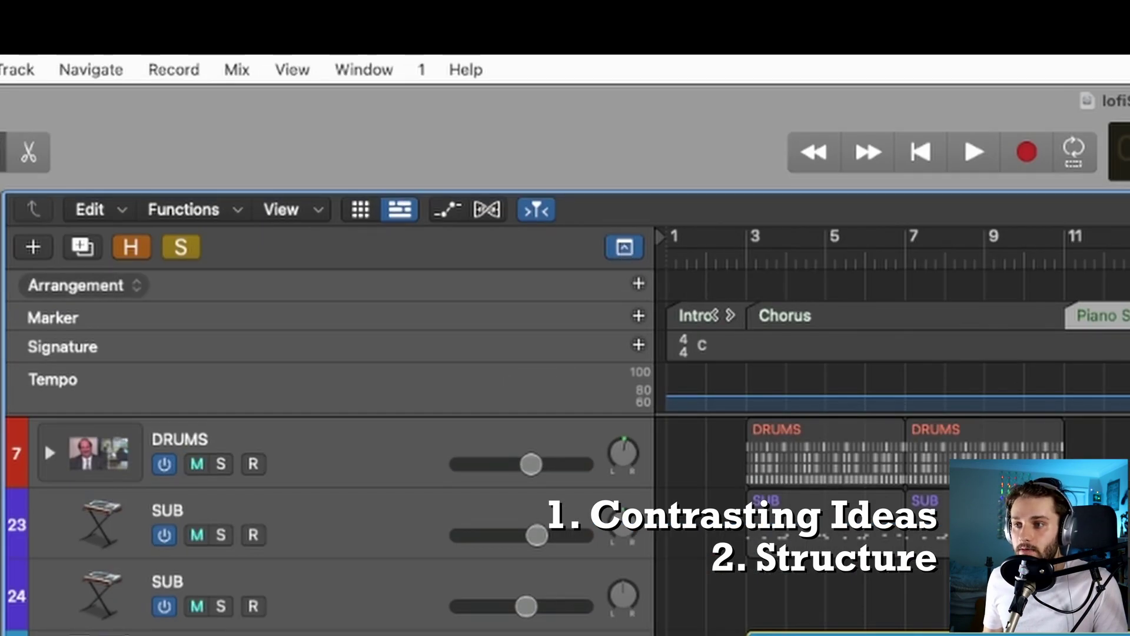
{"action": "left_click", "coordinate": [713, 315]}
{"action": "left_click", "coordinate": [853, 315]}
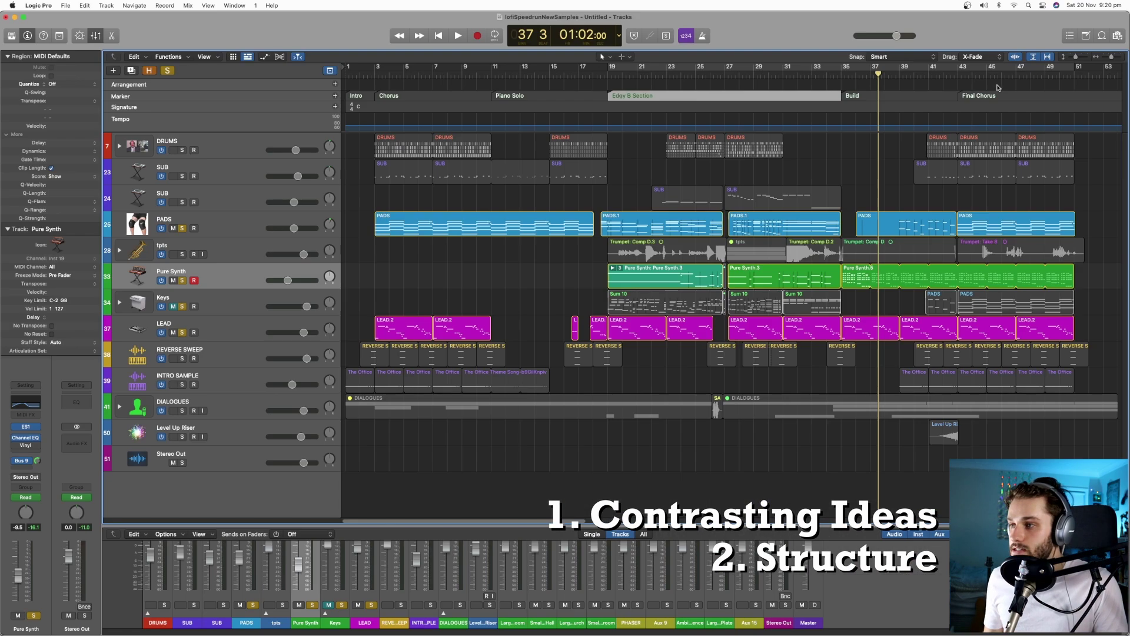
{"action": "left_click", "coordinate": [953, 98]}
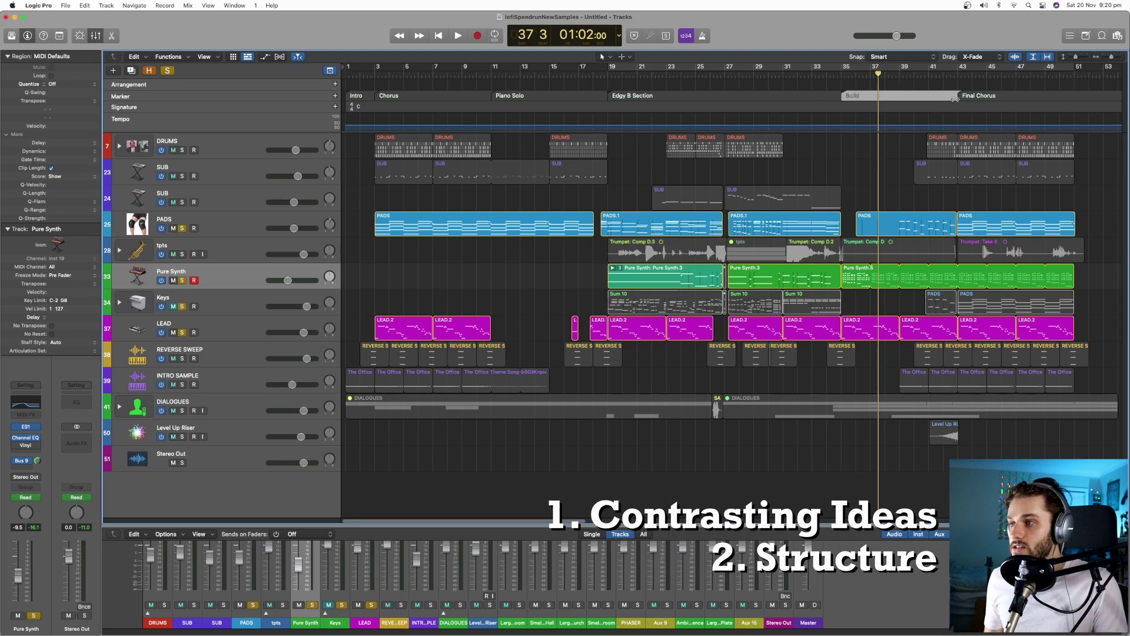
{"action": "left_click", "coordinate": [989, 96]}
{"action": "left_click", "coordinate": [913, 100]}
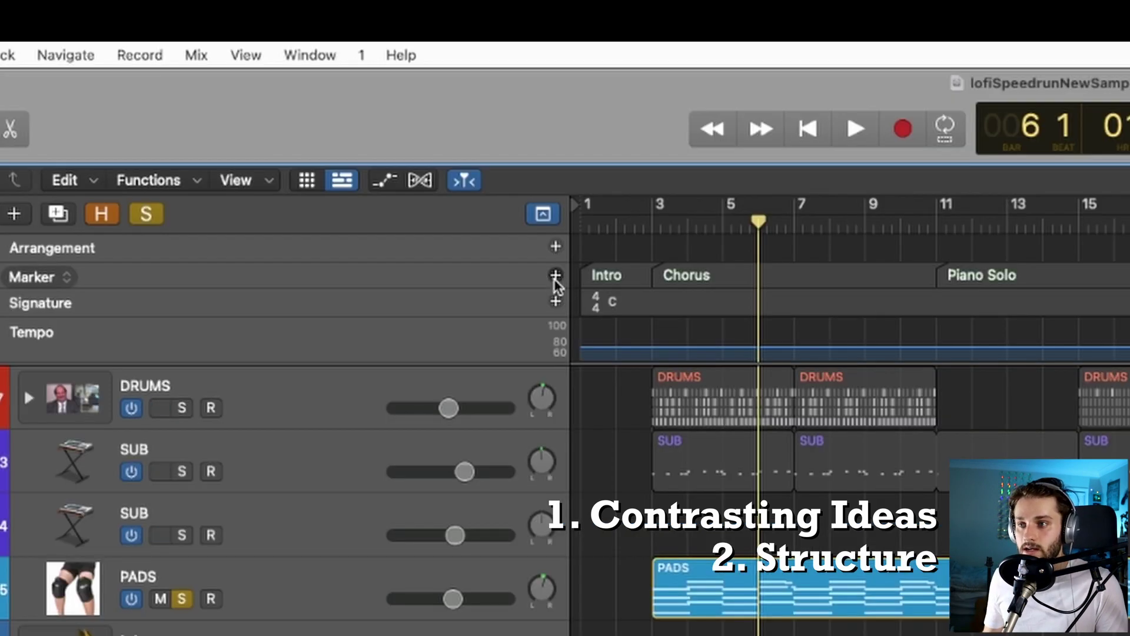
Step: Create a marker at bar 6 in the marker track and delete it again
{"action": "left_click", "coordinate": [335, 96]}
{"action": "key", "text": "Delete"}
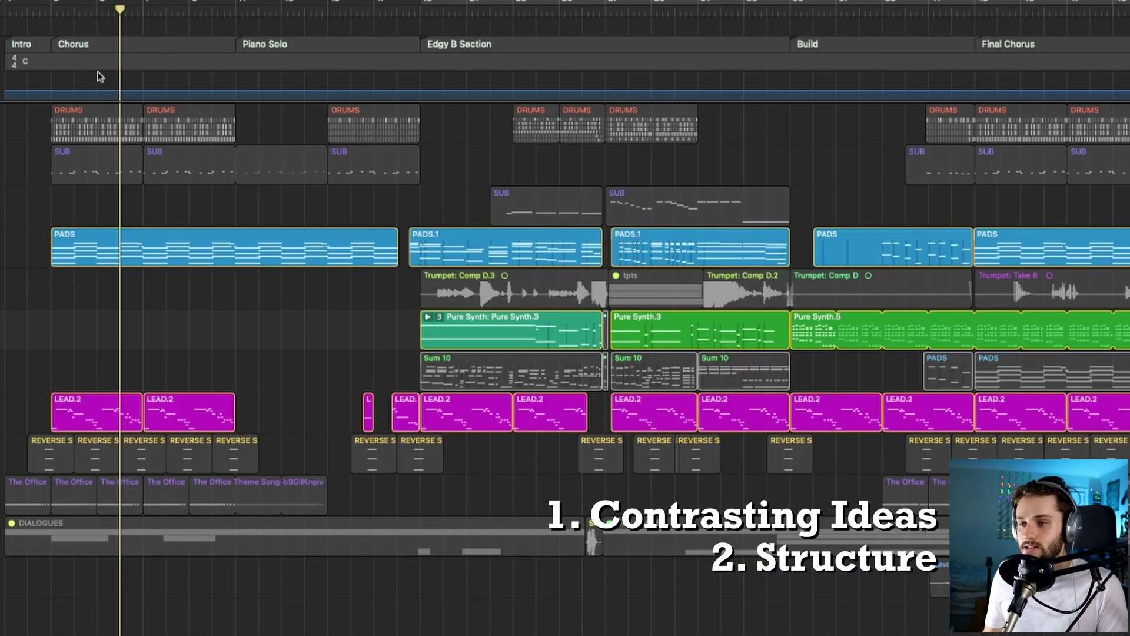
Step: Move the playhead to the project start and on to the Final Chorus and Build sections to review the structure
{"action": "key", "text": "Return"}
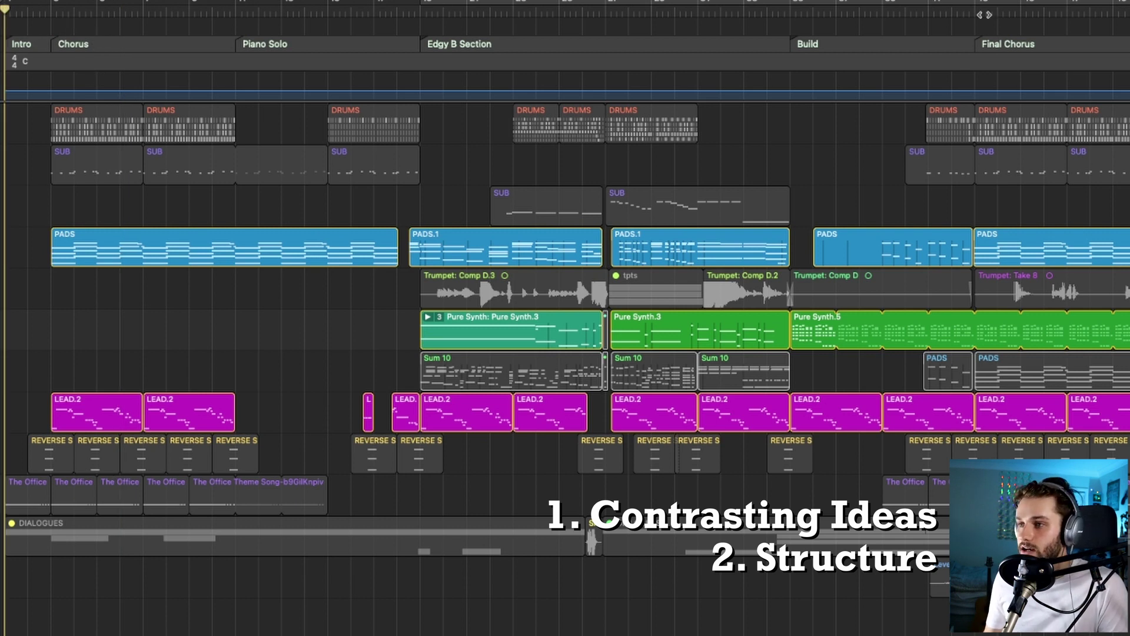
{"action": "left_click", "coordinate": [996, 13]}
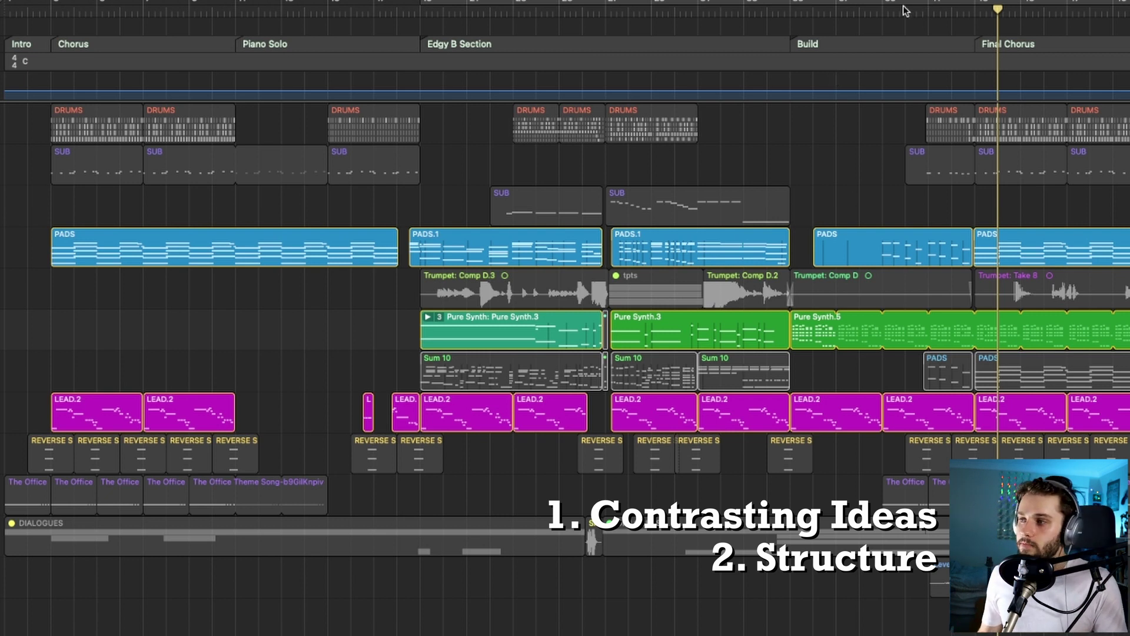
{"action": "key", "text": "space"}
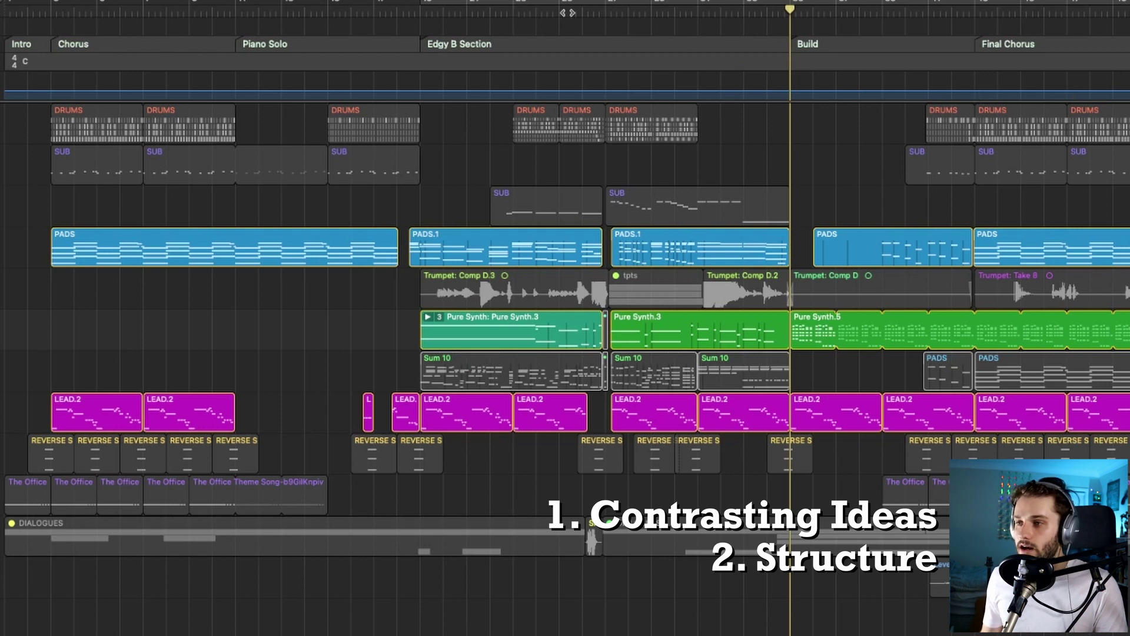
Step: Play the Edgy B Section from its start and unmute the Keys track
{"action": "left_click", "coordinate": [456, 46]}
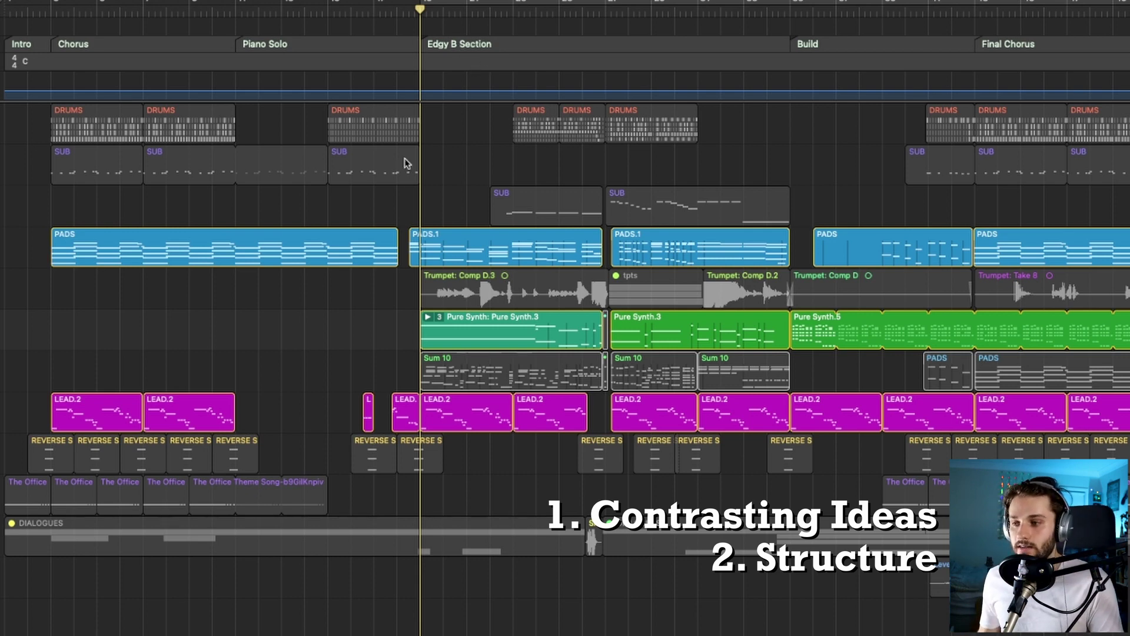
{"action": "key", "text": "space"}
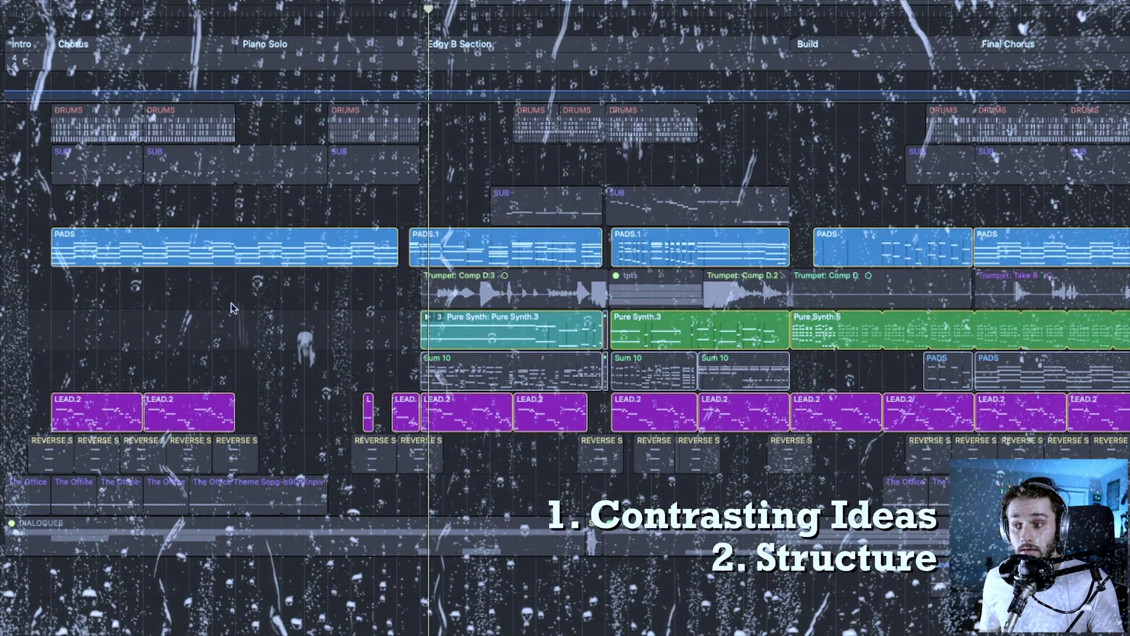
{"action": "key", "text": "ctrl+m"}
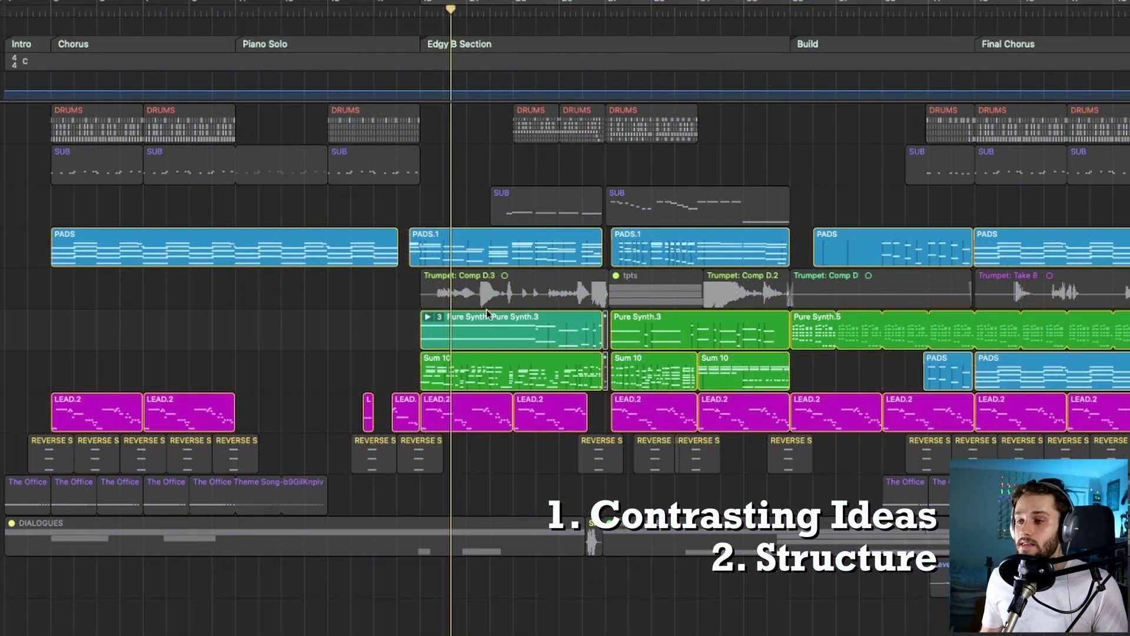
Step: Move the playhead between the Chorus and Piano Solo sections, and play the Piano Solo from about bar 12
{"action": "left_click", "coordinate": [317, 12]}
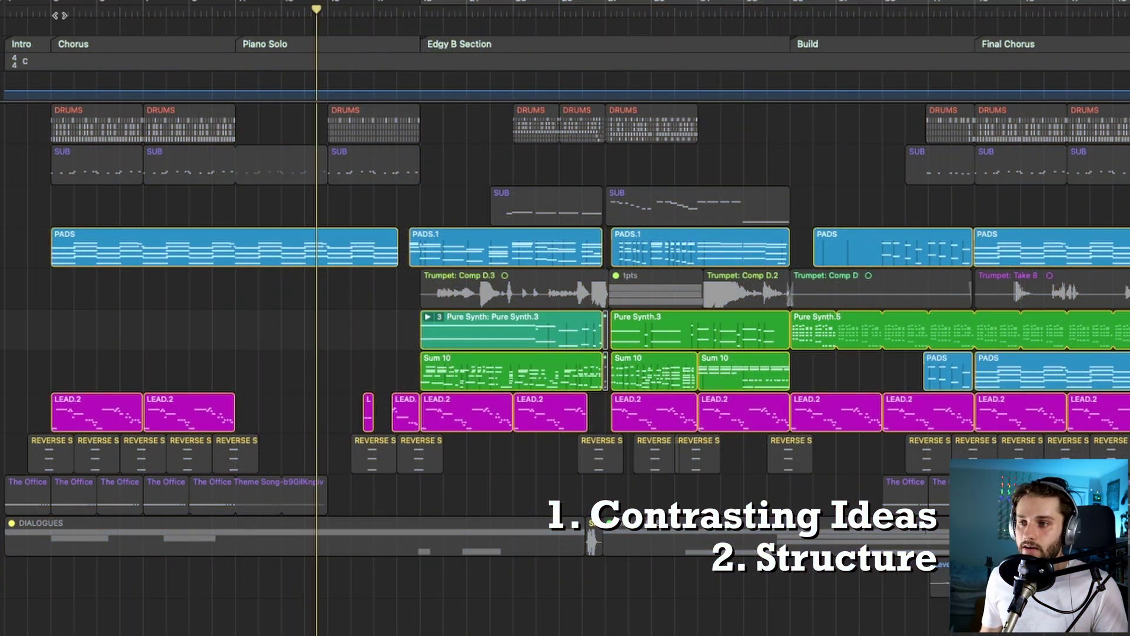
{"action": "key", "text": "Return"}
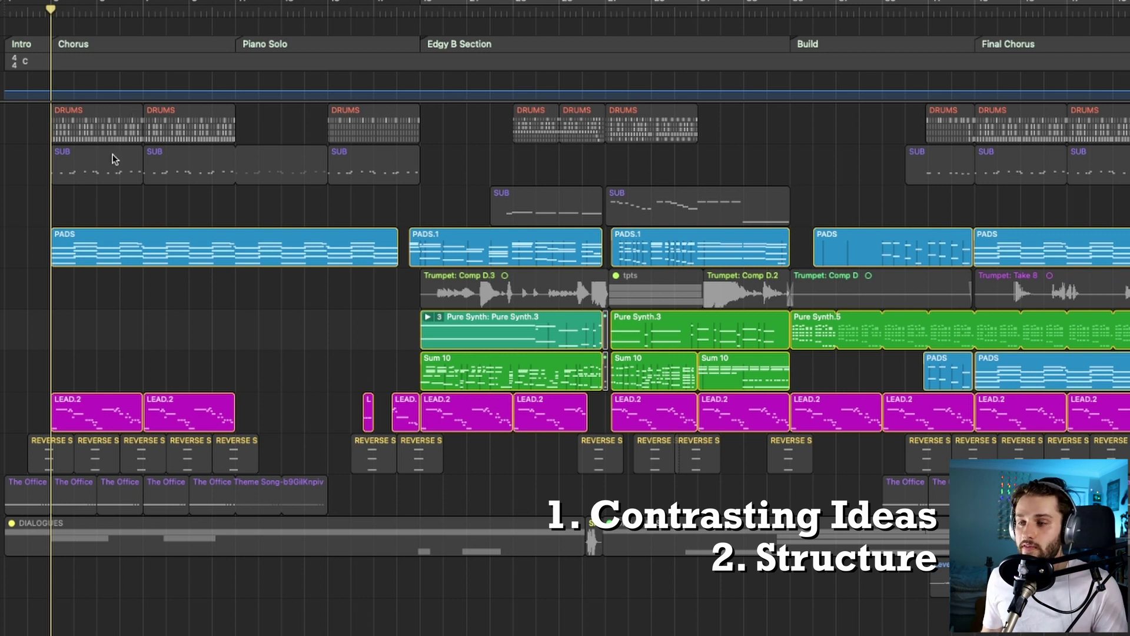
{"action": "left_click", "coordinate": [259, 12]}
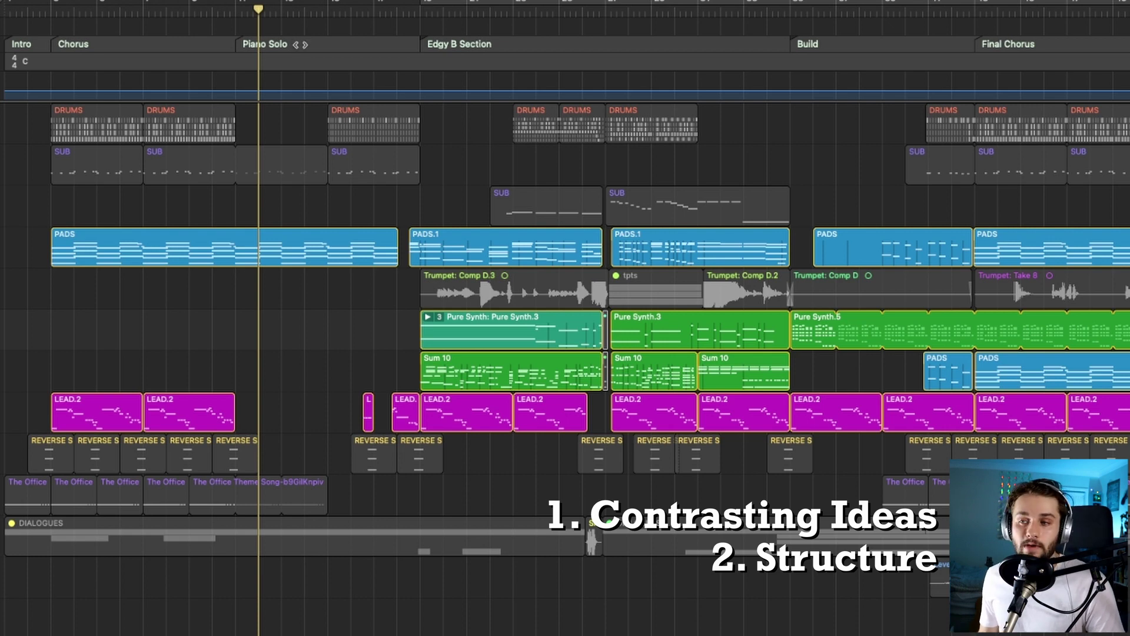
{"action": "key", "text": "space"}
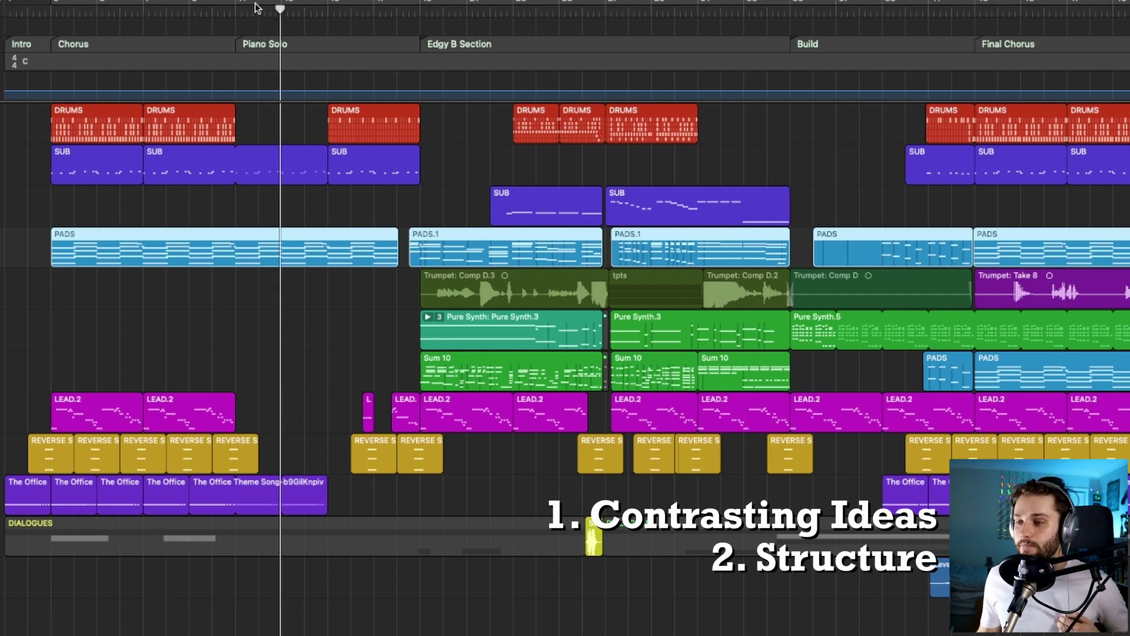
{"action": "left_click", "coordinate": [257, 7]}
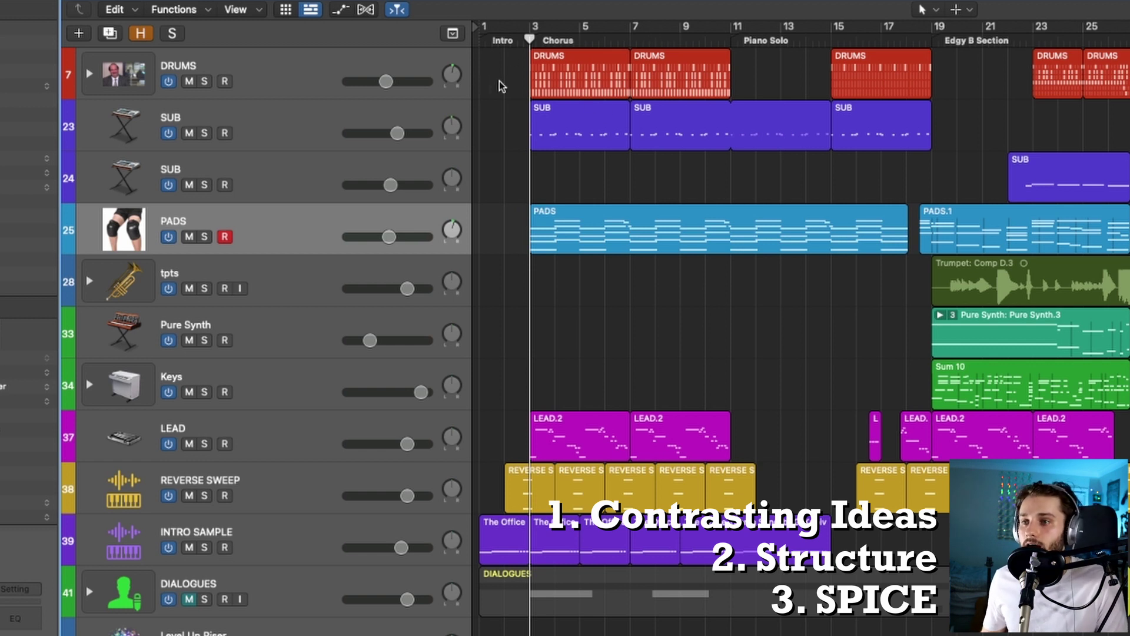
Step: Select the PADS.1 region leading into the Edgy B Section and place the playhead at bar 19
{"action": "left_click", "coordinate": [678, 39]}
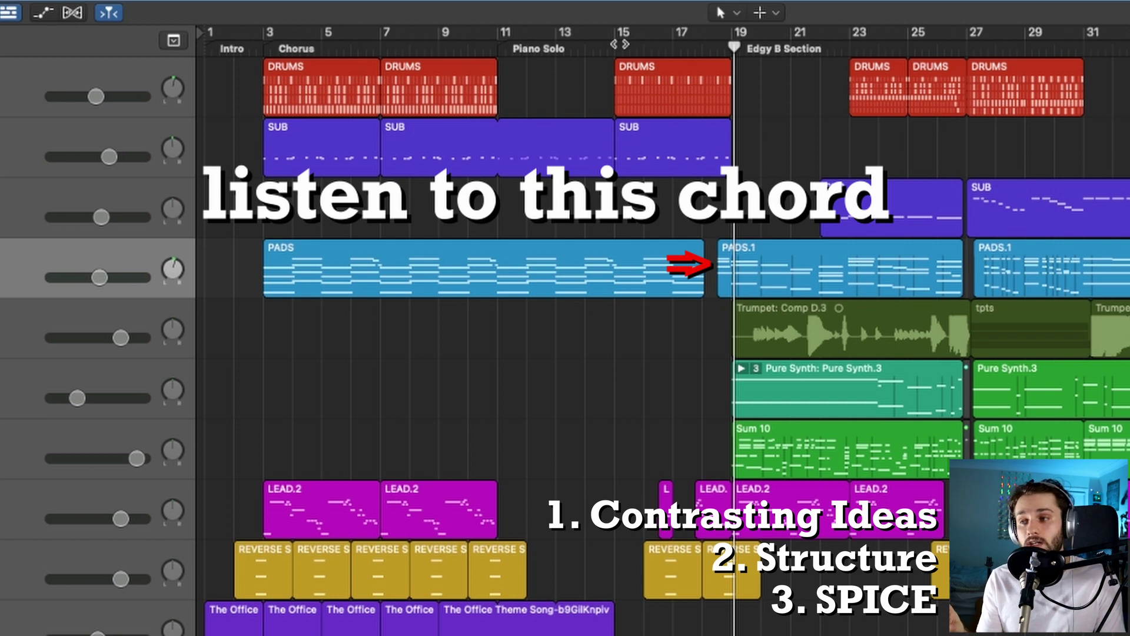
{"action": "left_click", "coordinate": [706, 47]}
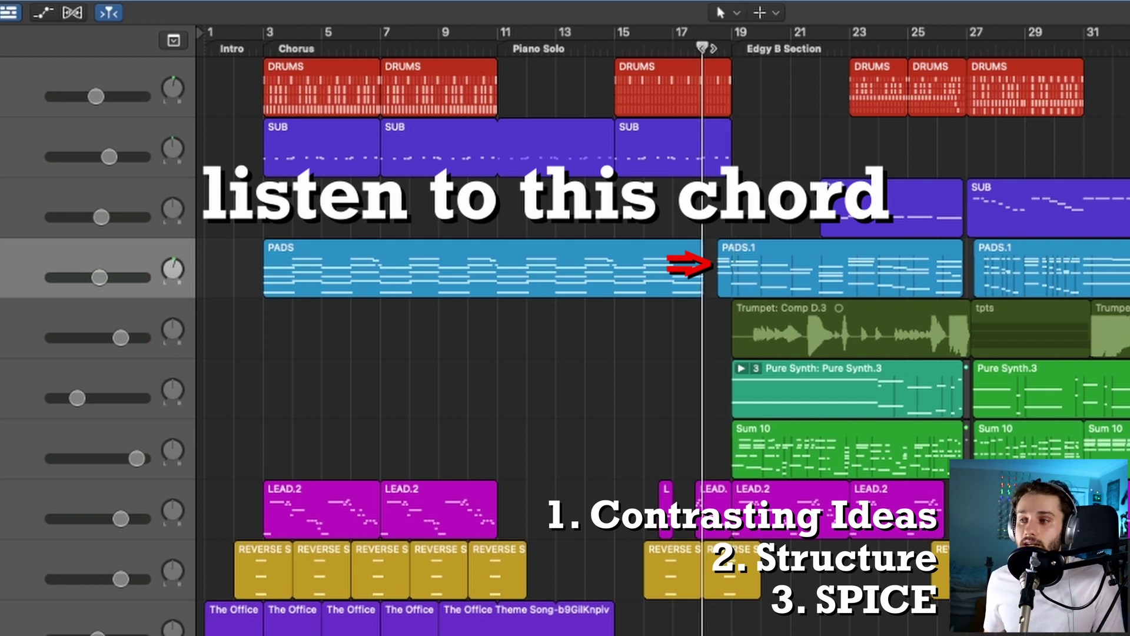
{"action": "left_click", "coordinate": [727, 265]}
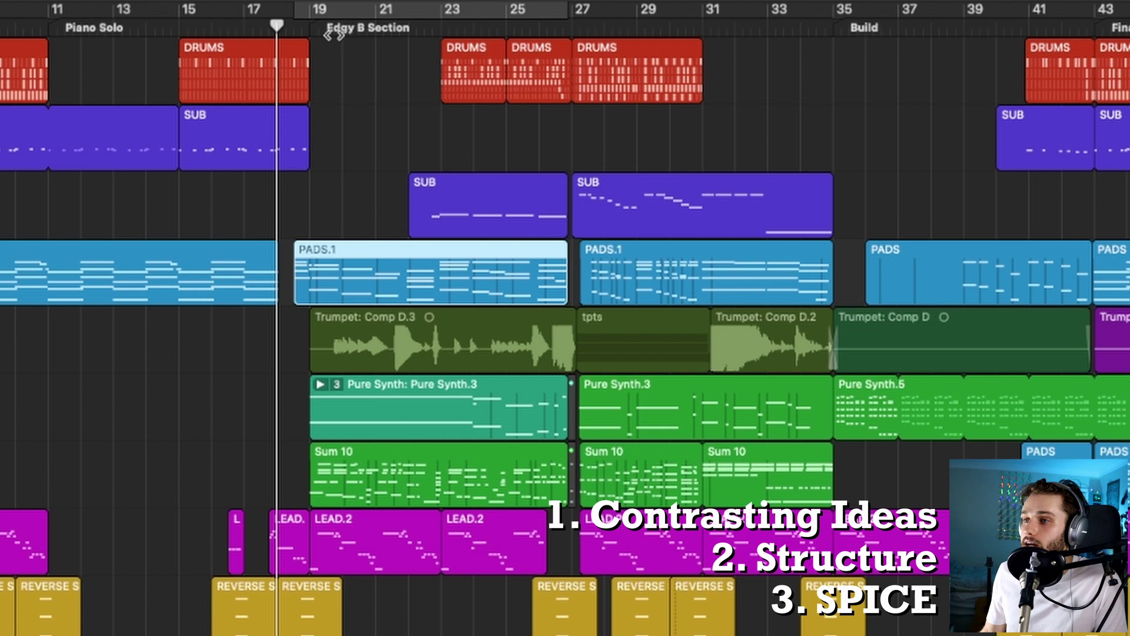
{"action": "left_click", "coordinate": [753, 53]}
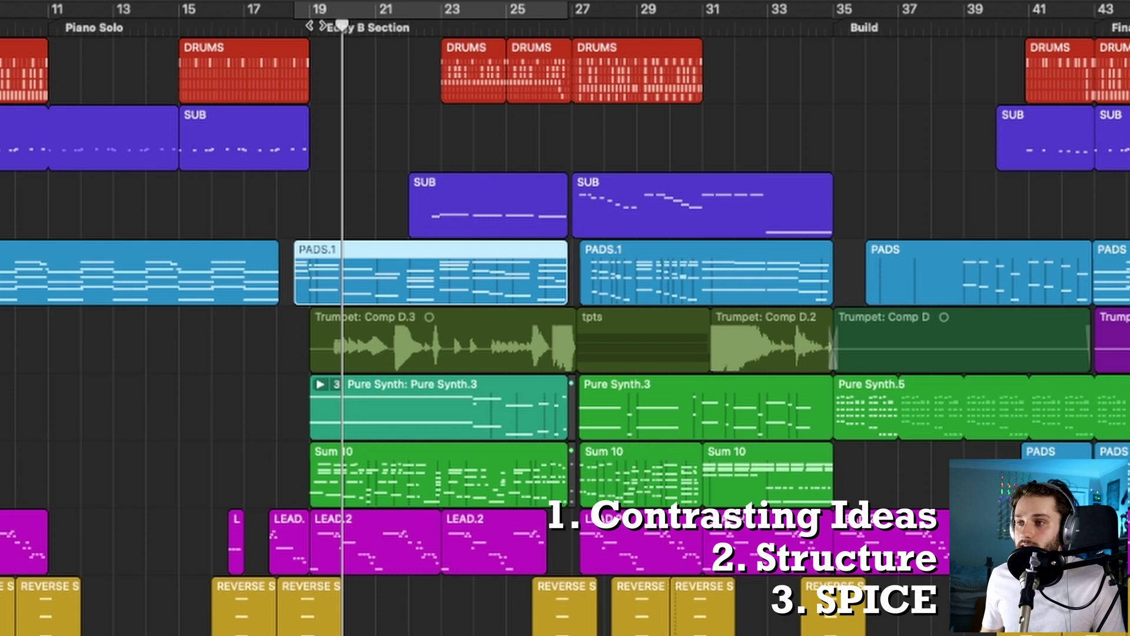
{"action": "left_click", "coordinate": [309, 24]}
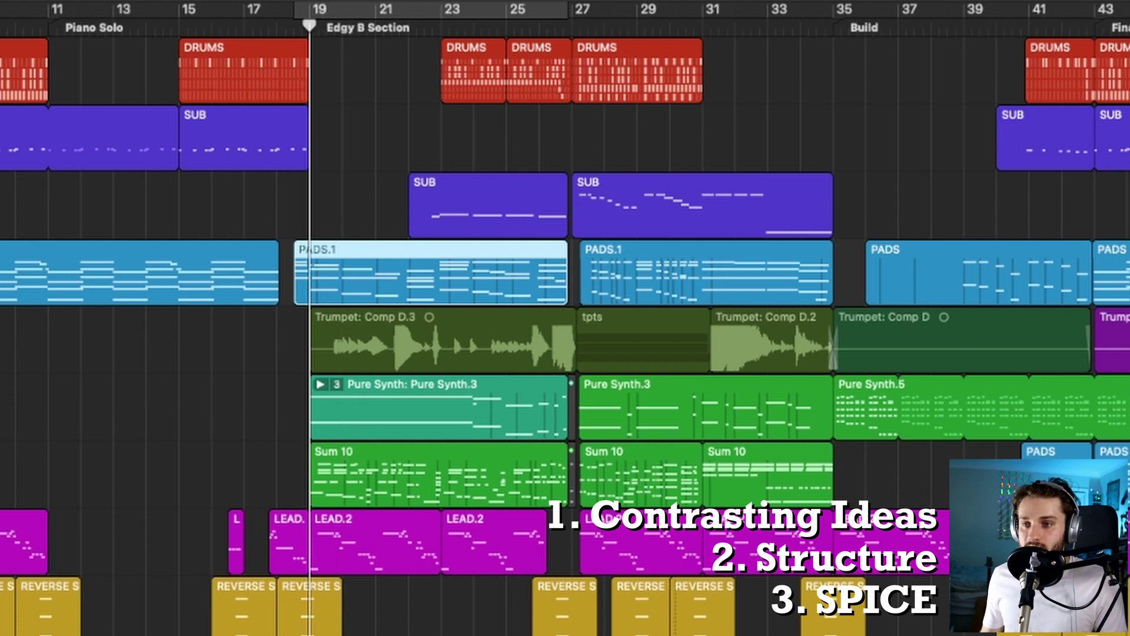
Step: Solo the PADS, Pure Synth and Keys tracks and play the Edgy B Section from bar 19
{"action": "key", "text": "ctrl+s"}
{"action": "key", "text": "ctrl+s"}
{"action": "key", "text": "space"}
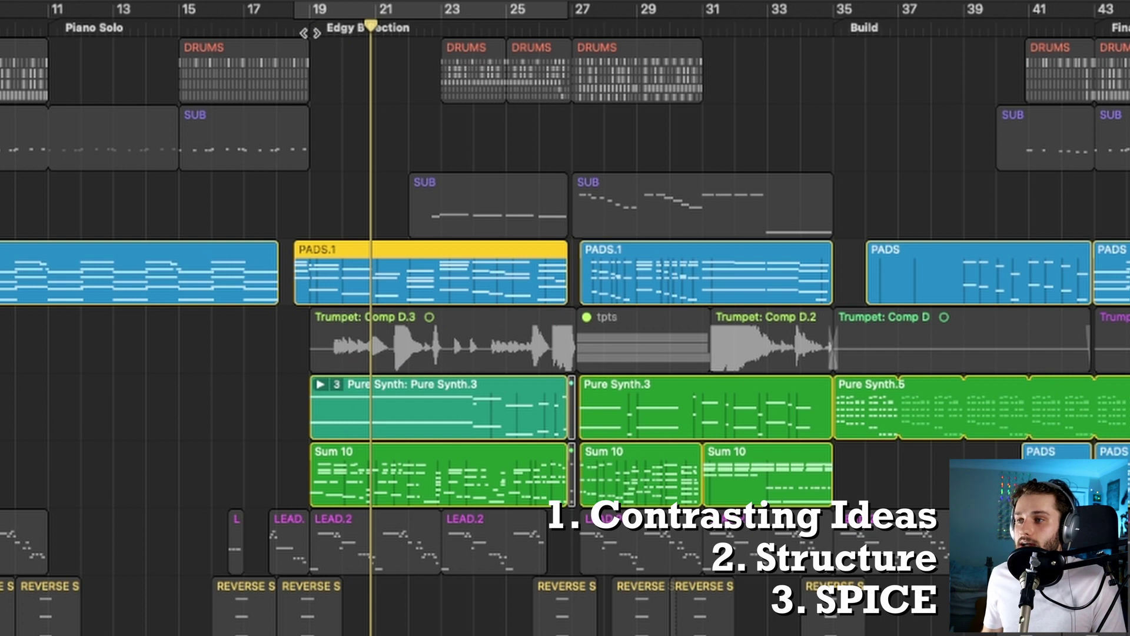
Step: Replay the Edgy B Section from bar 19 with the LEAD track temporarily added to the soloed tracks
{"action": "left_click", "coordinate": [309, 30]}
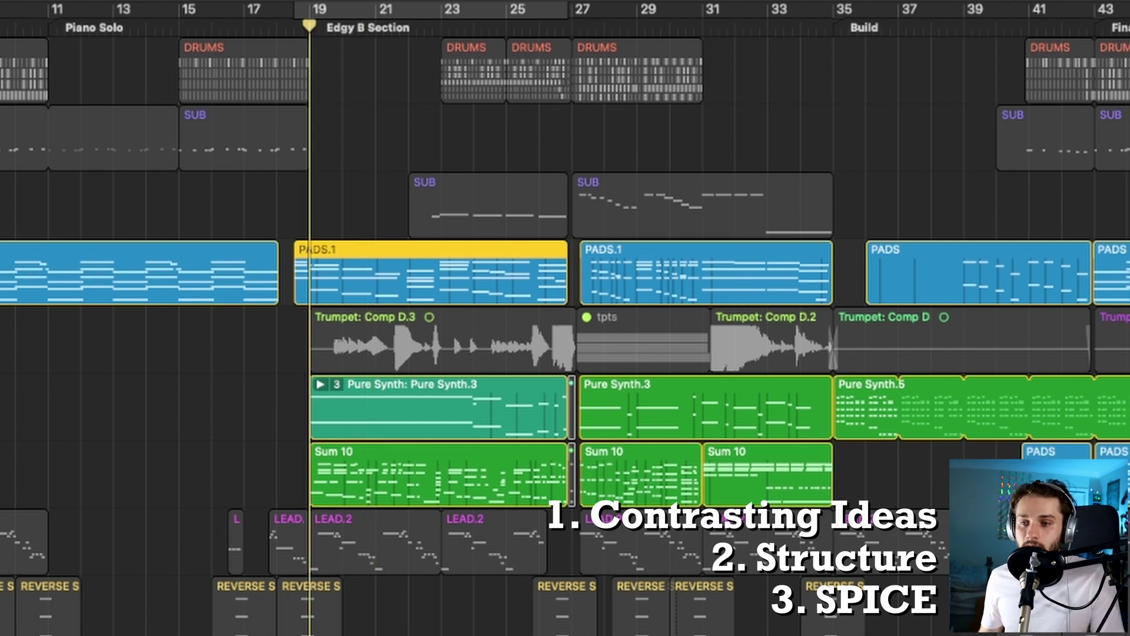
{"action": "key", "text": "m"}
{"action": "key", "text": "space"}
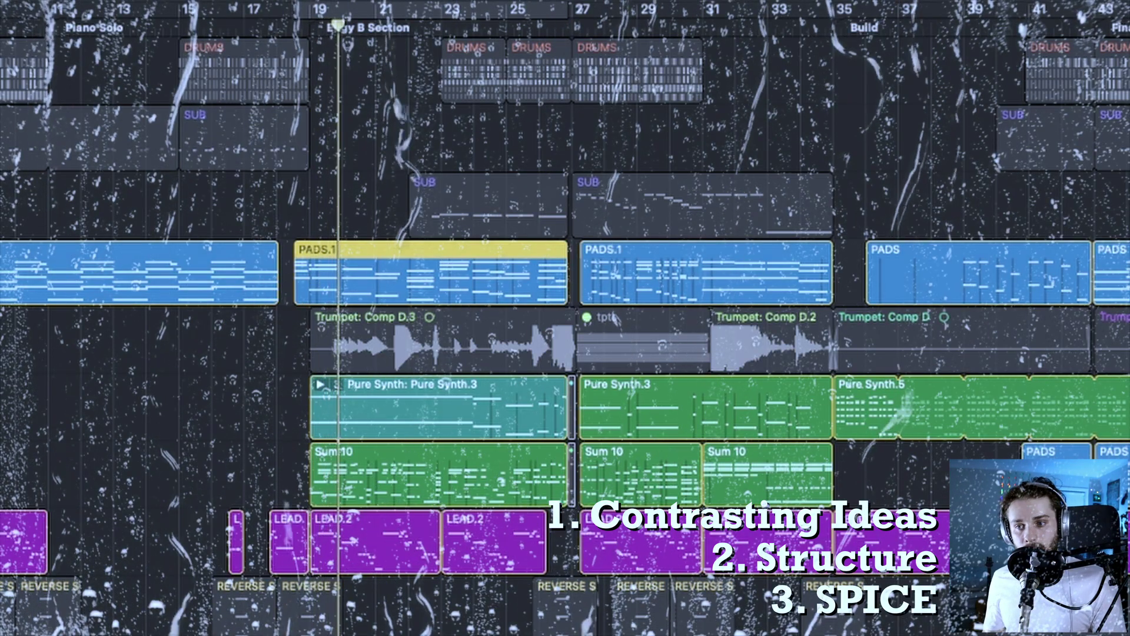
{"action": "key", "text": "m"}
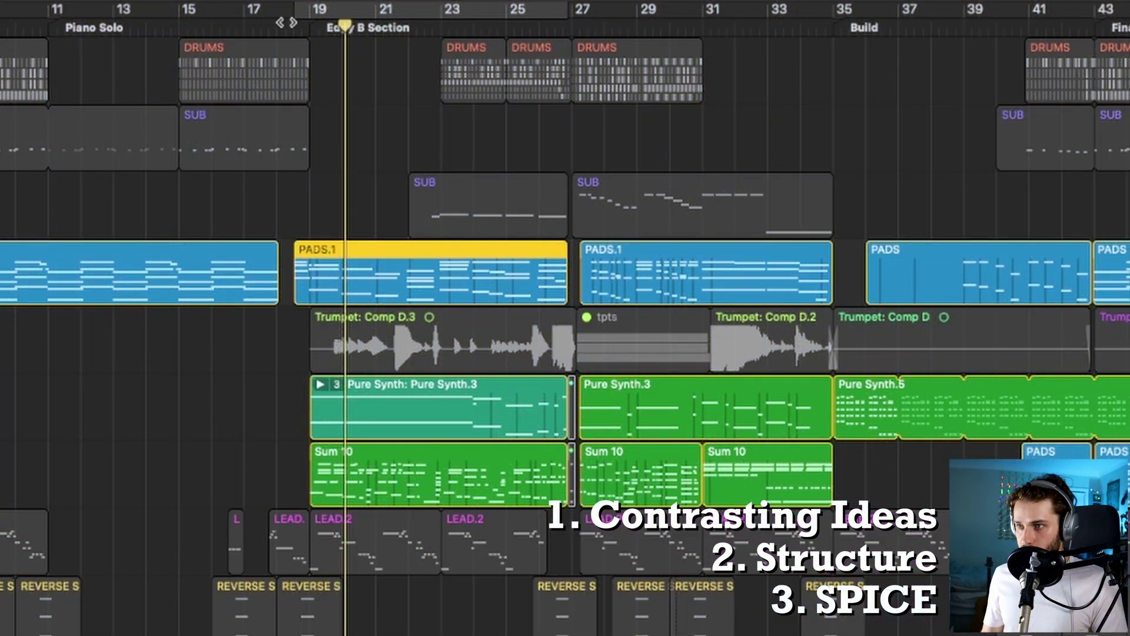
Step: Play the Edgy B Section from bar 19 with the tpts track also soloed, and add LEAD back in
{"action": "left_click", "coordinate": [331, 23]}
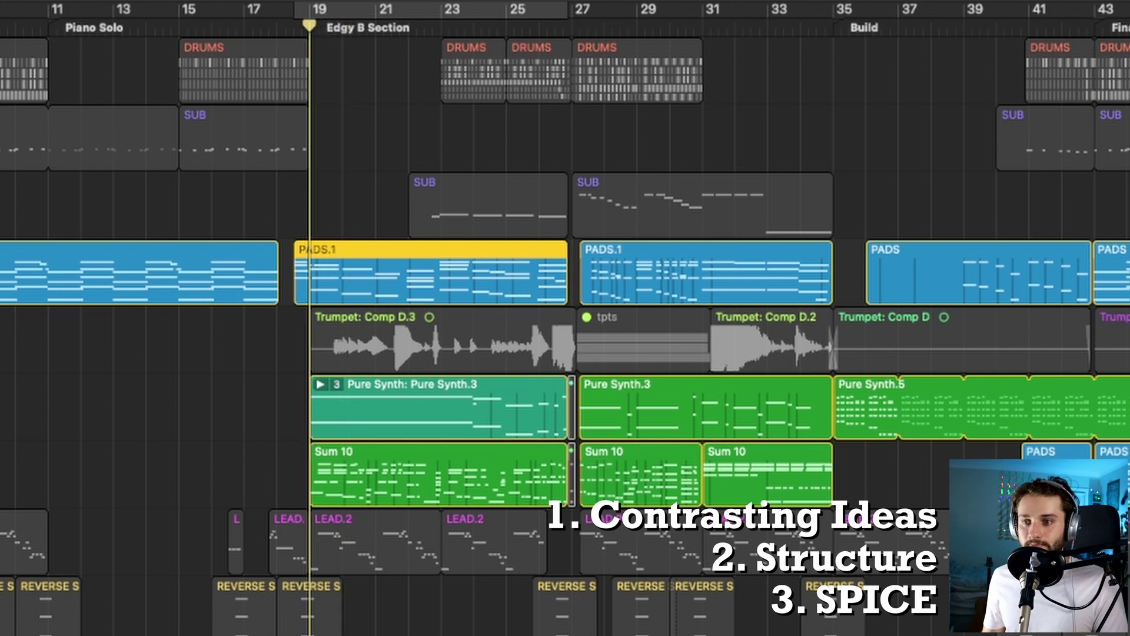
{"action": "key", "text": "m"}
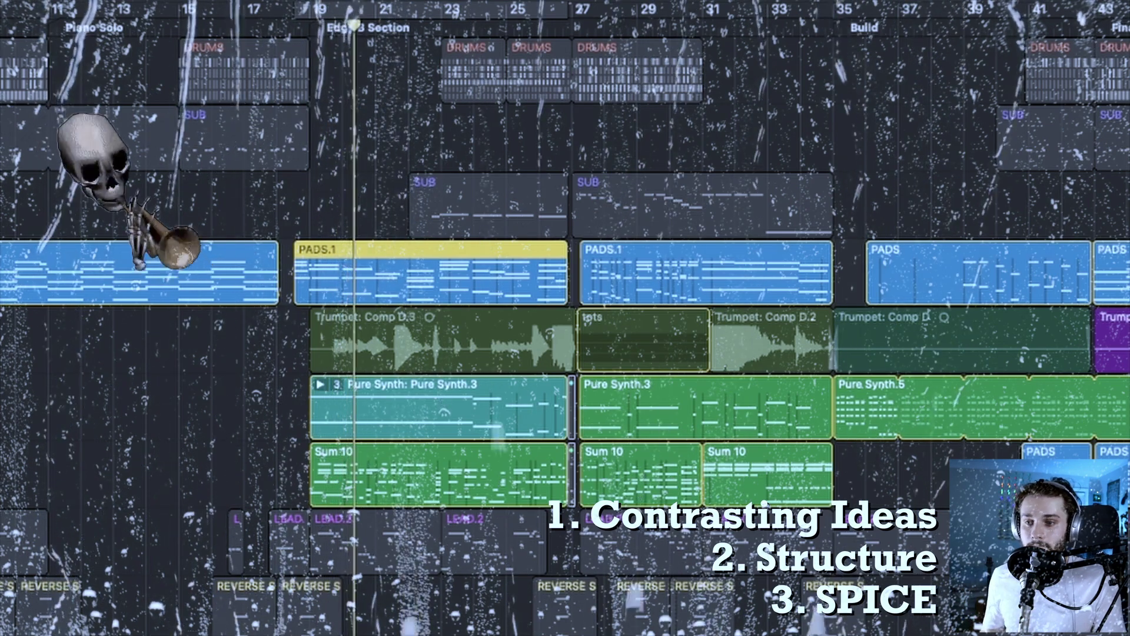
{"action": "key", "text": "m"}
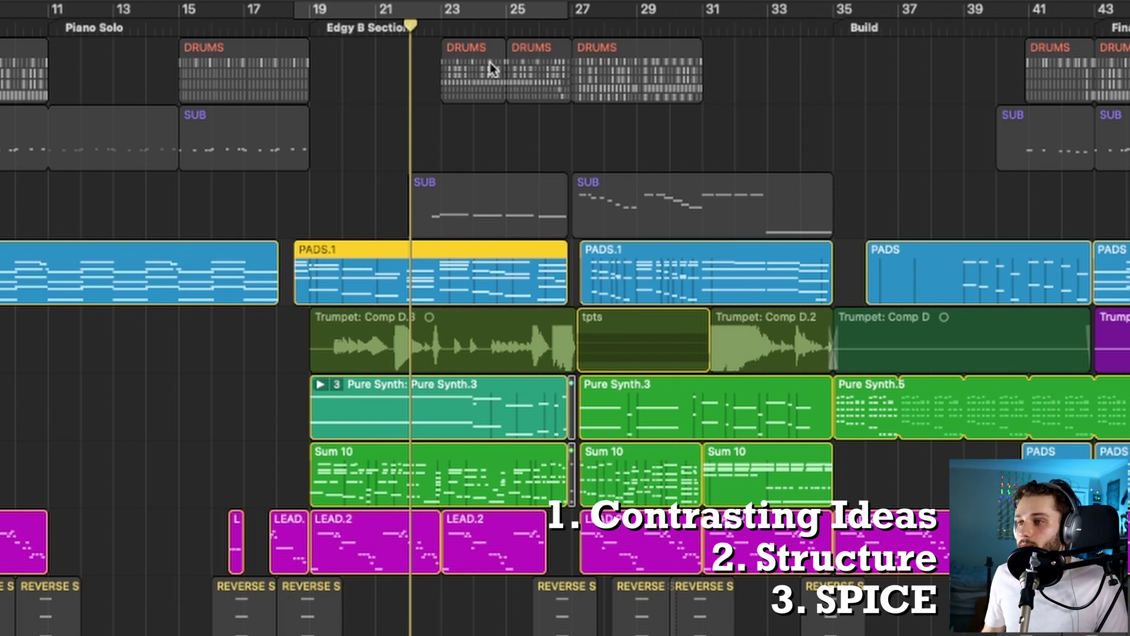
Step: Examine the PADS, SUB and DRUMS regions of the Build that lead into the Final Chorus, selecting them in turn
{"action": "left_click", "coordinate": [571, 28]}
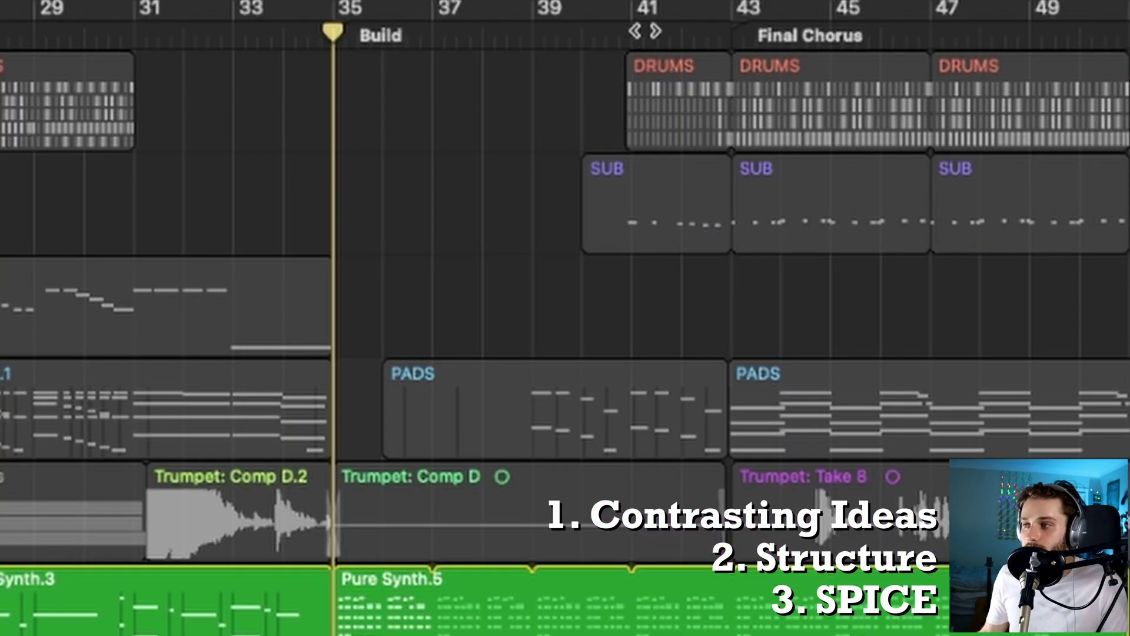
{"action": "left_click", "coordinate": [526, 390]}
{"action": "left_click", "coordinate": [634, 219]}
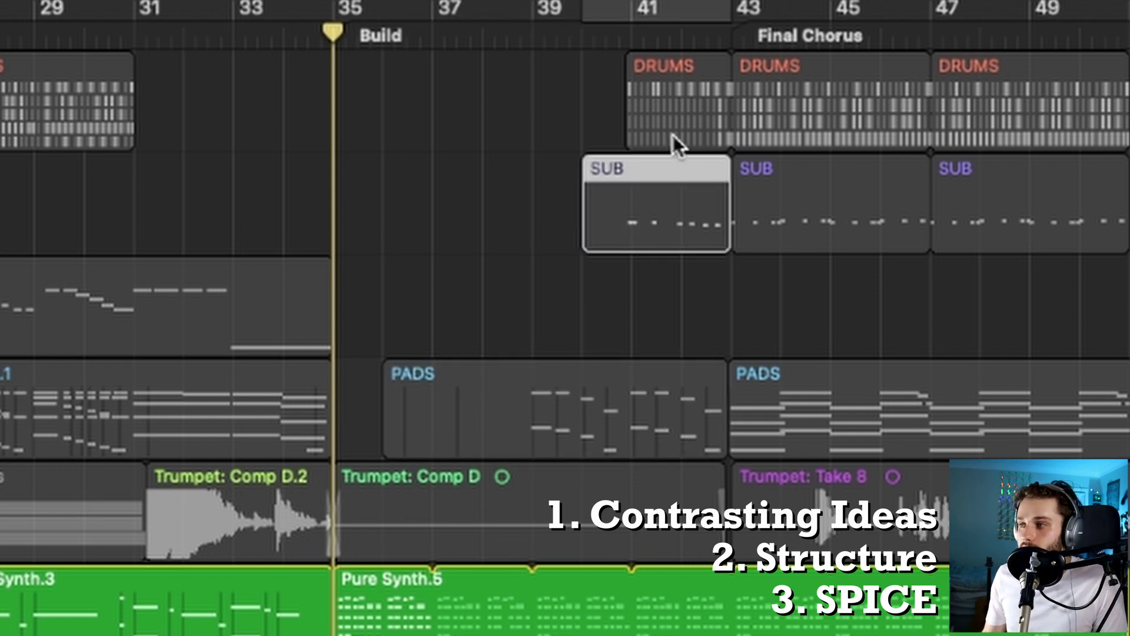
{"action": "left_click", "coordinate": [676, 87]}
{"action": "key", "text": "Escape"}
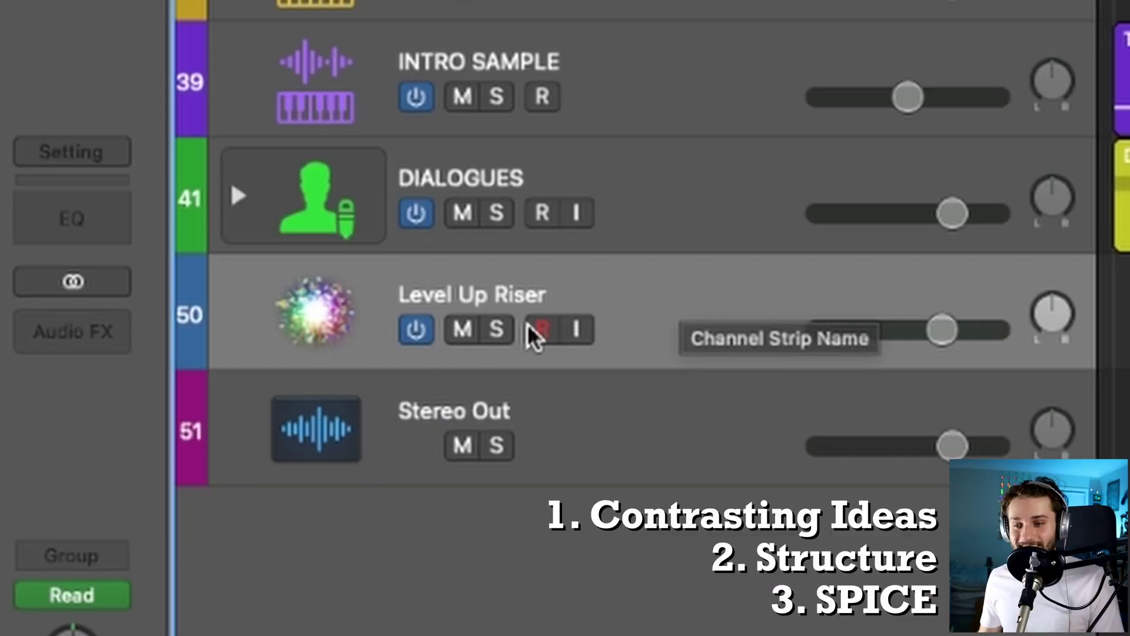
Step: Solo the Level Up Riser track to hear it alone, and switch its solo off again
{"action": "left_click", "coordinate": [498, 327]}
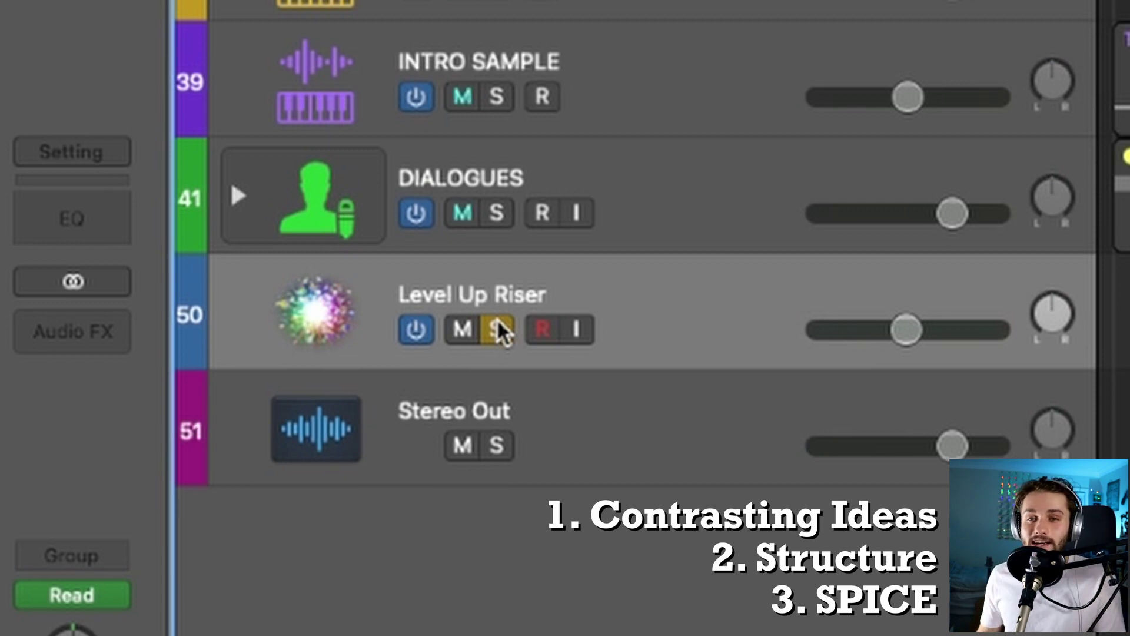
{"action": "left_click", "coordinate": [508, 329]}
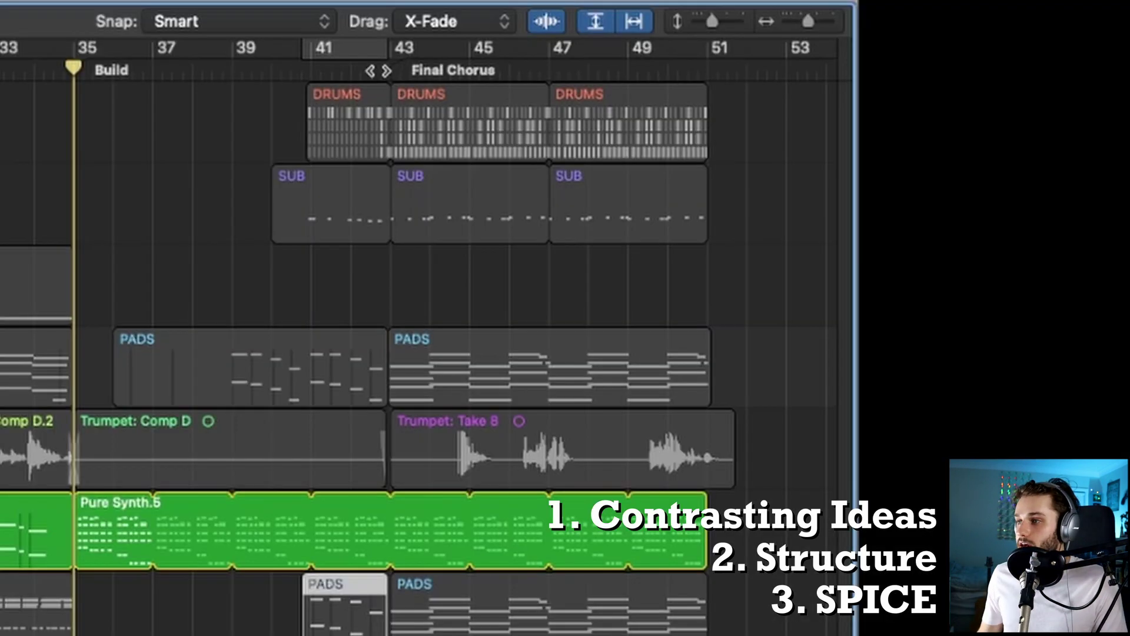